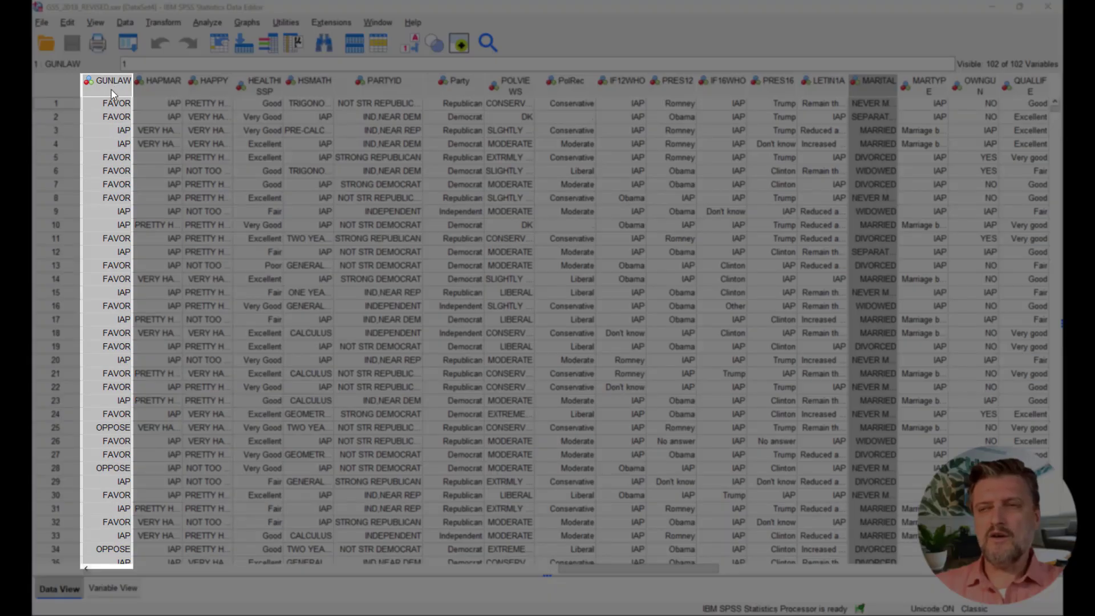
Check the GUNLAW column's info: a nominal variable labeled 'Favor or oppose gun permits'.
mouse_move(111, 90)
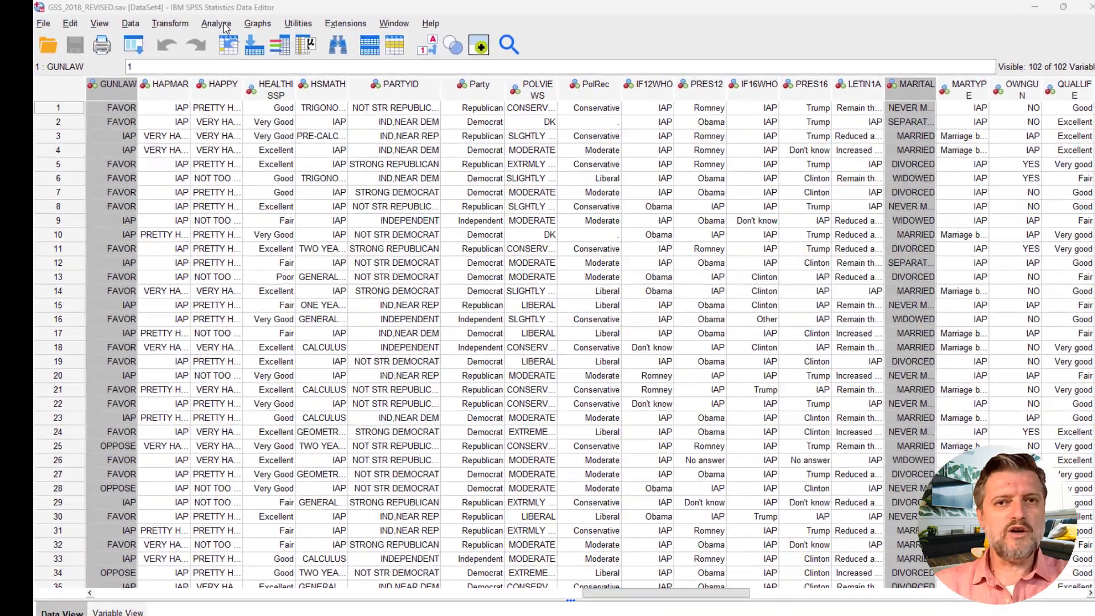
Run Frequencies with GUNLAW and MARITAL as the analysed variables.
left_click(211, 23)
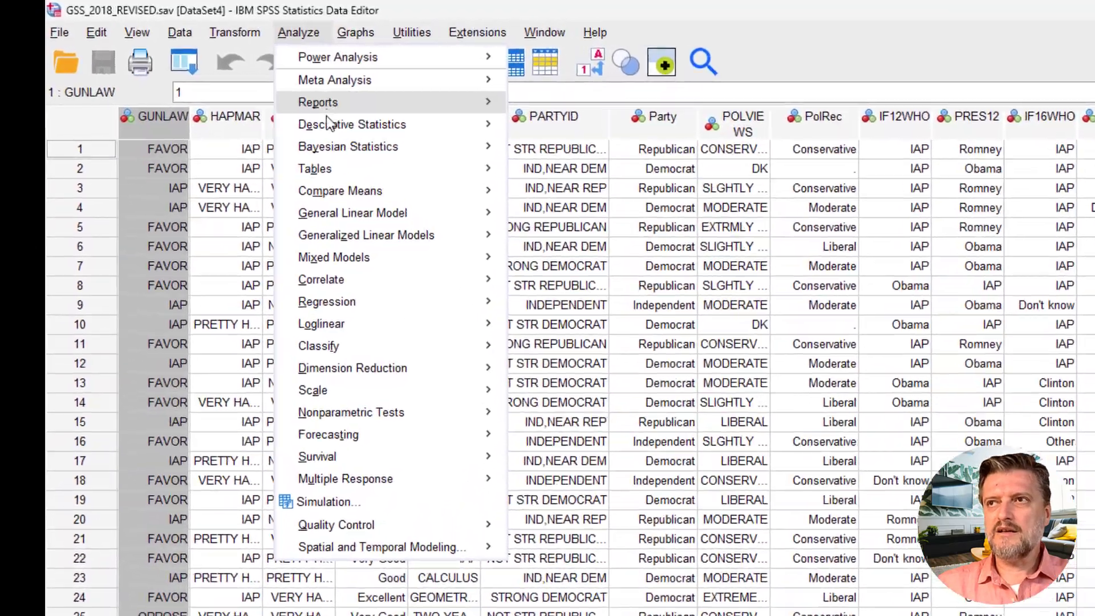
mouse_move(393, 110)
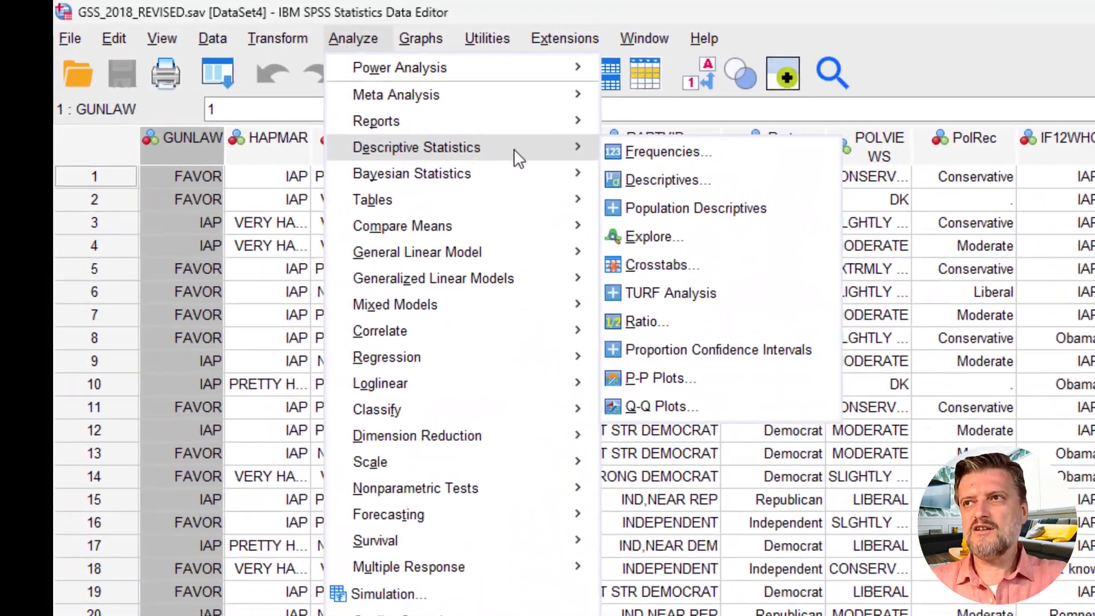
left_click(631, 149)
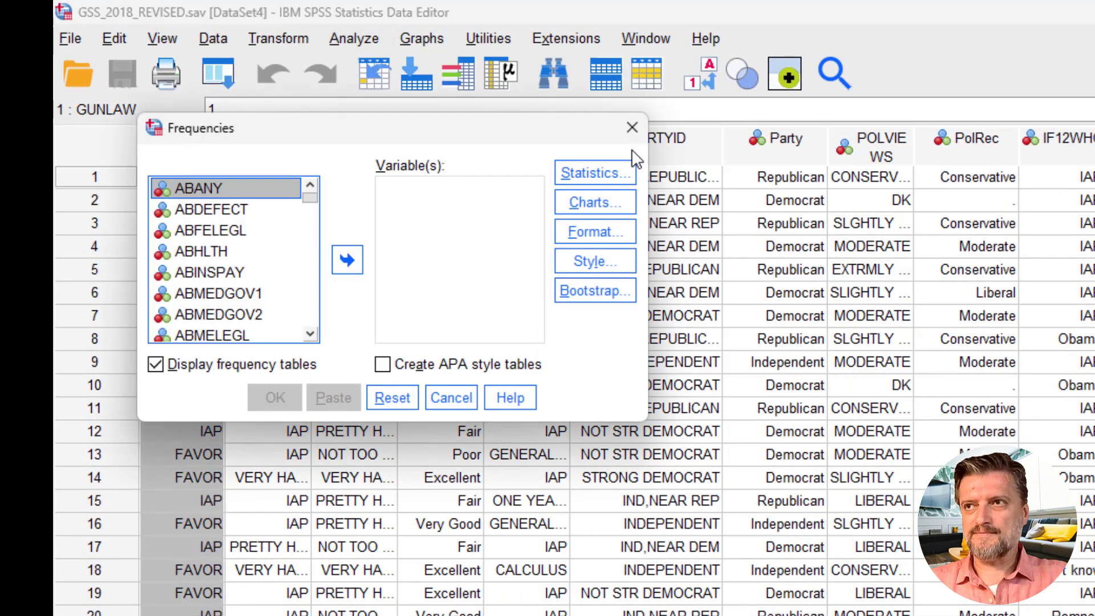
left_click(221, 271)
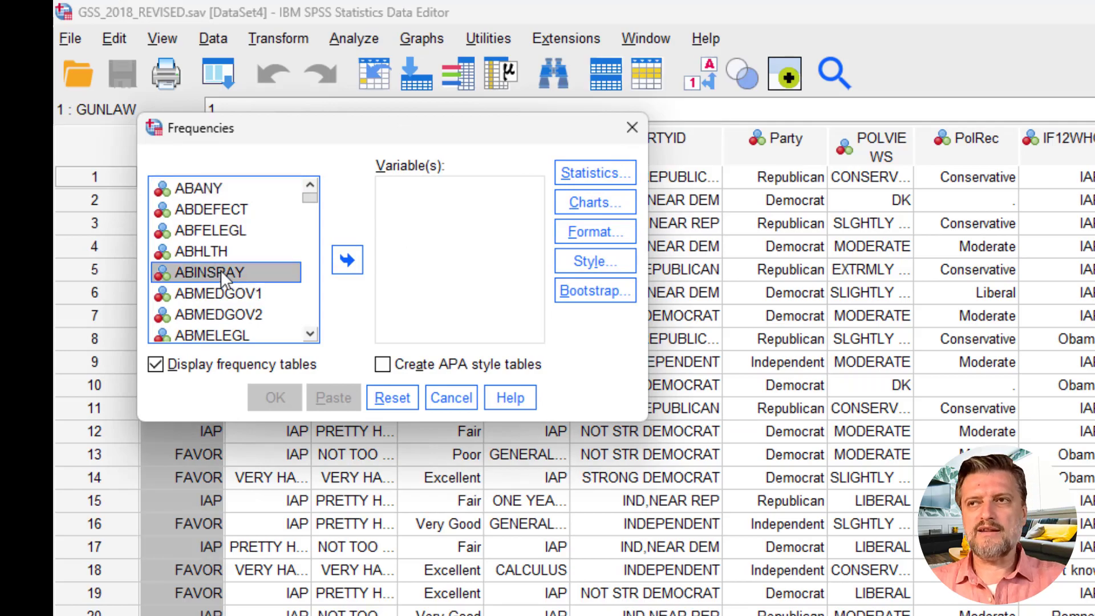
key("g")
scroll(244, 298, "down", 2)
left_click(228, 272)
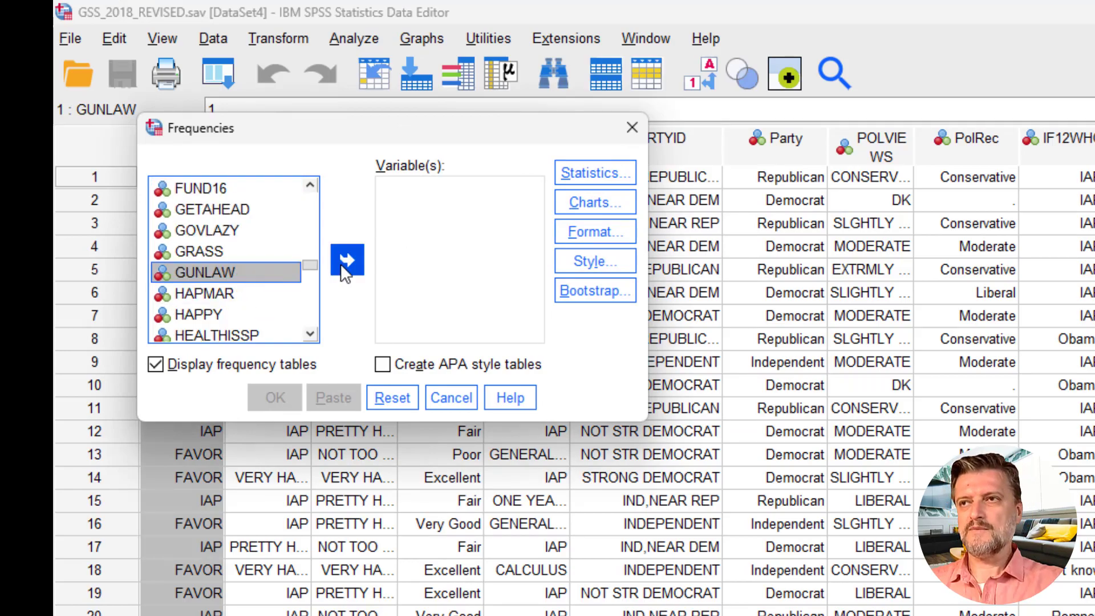
left_click(345, 261)
left_click(193, 272)
key("m")
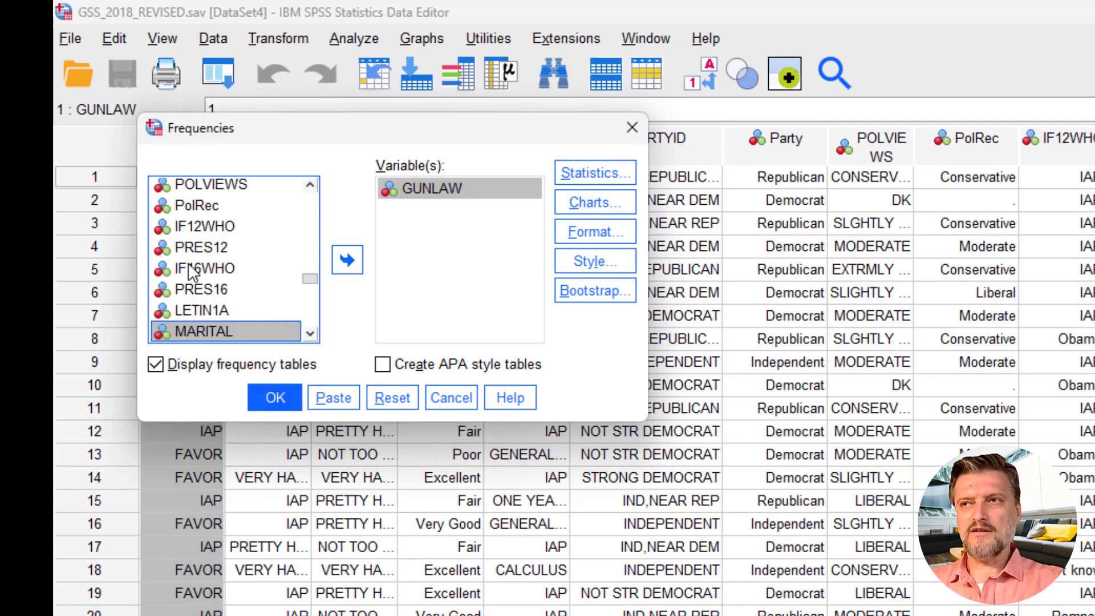
left_click(347, 260)
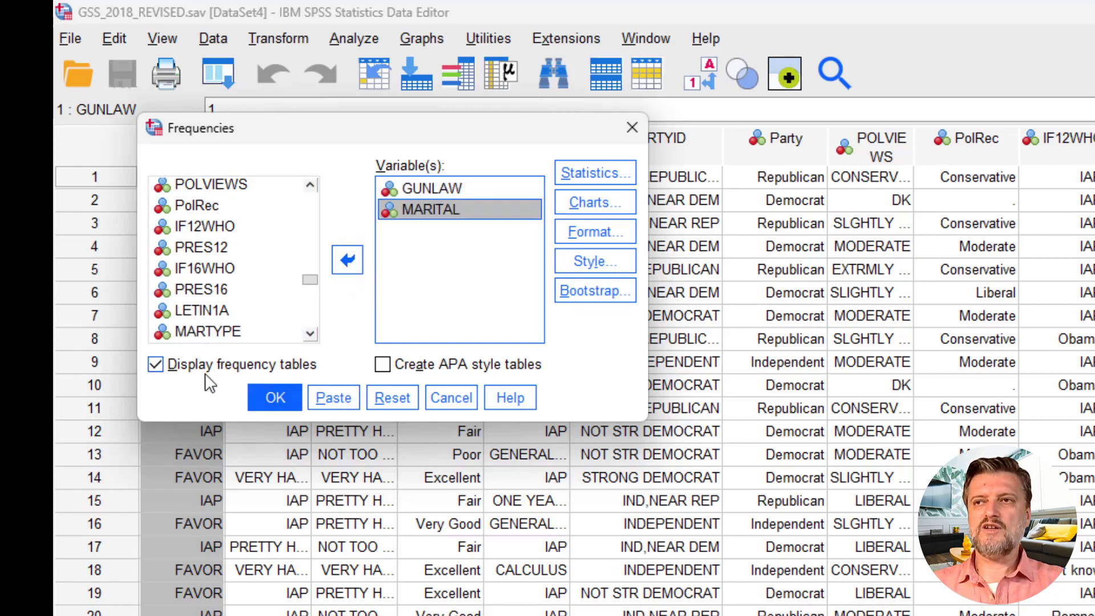
left_click(276, 396)
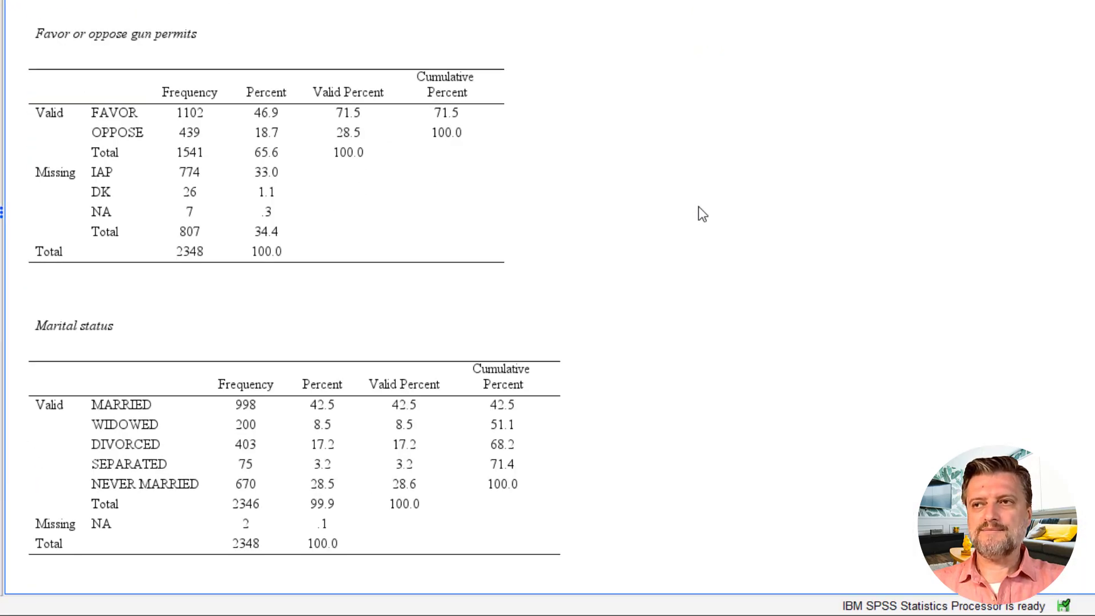
Select the gun permits frequency table, then the Marital status table, in the Viewer.
left_click(213, 157)
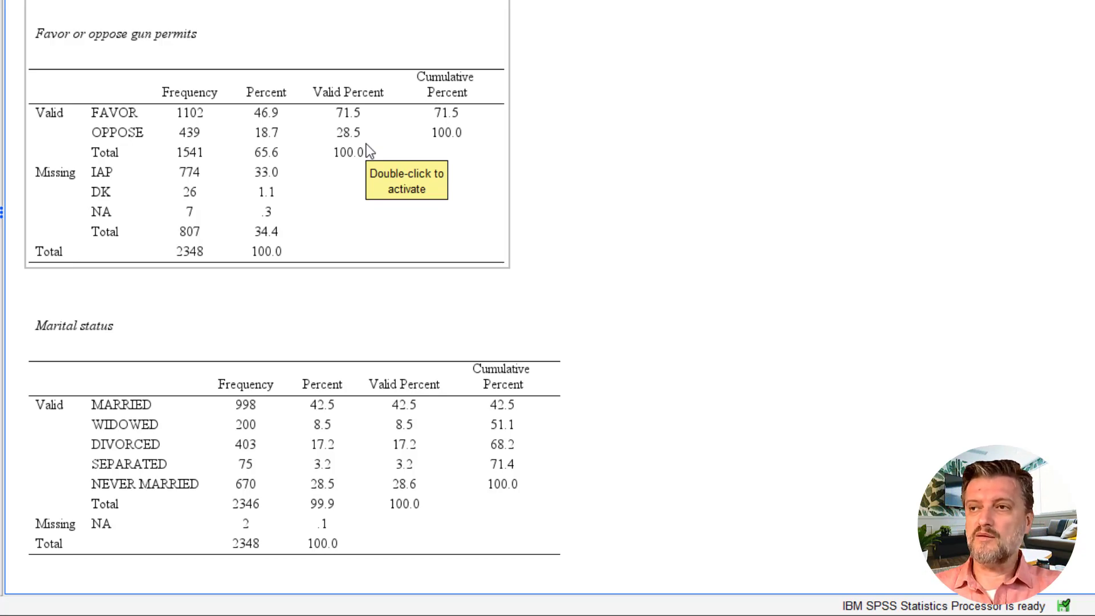
left_click(144, 315)
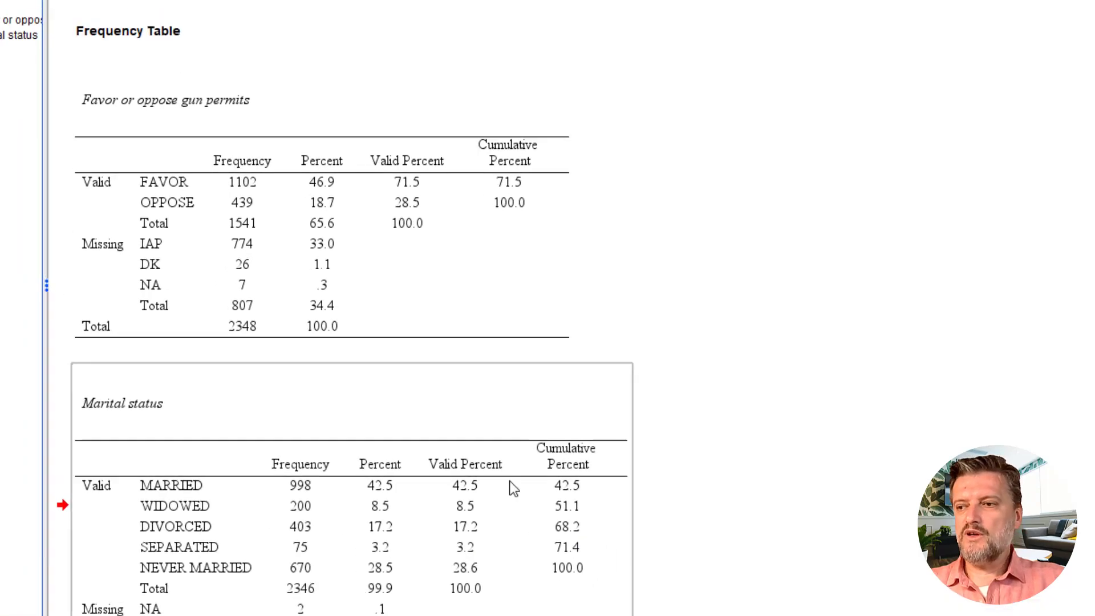
Open Crosstabs with MARITAL as the column variable and GUNLAW as the row variable.
left_click(405, 37)
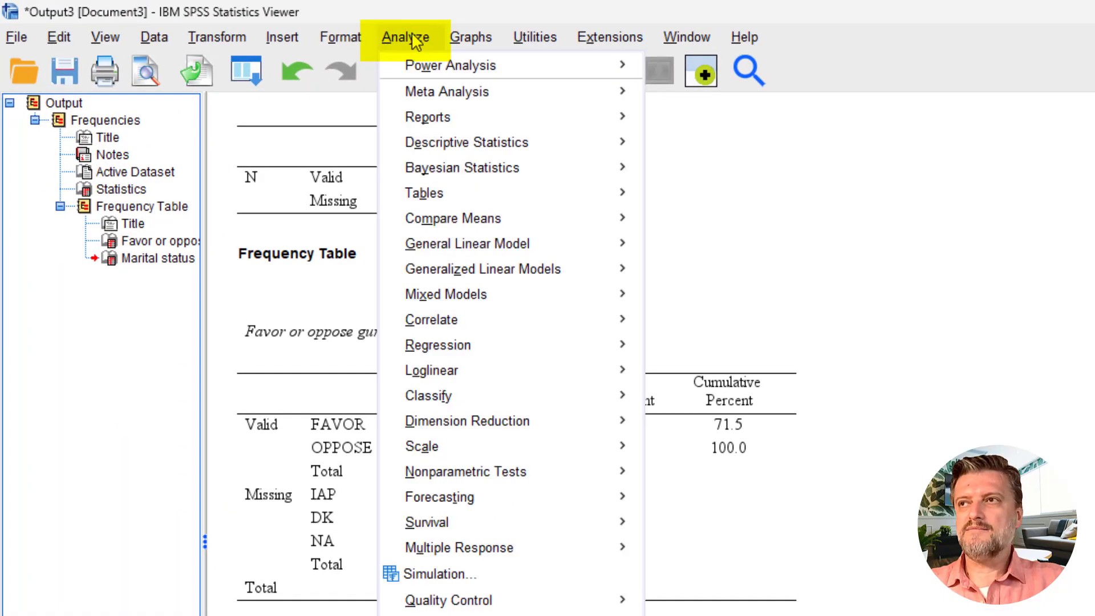
mouse_move(459, 149)
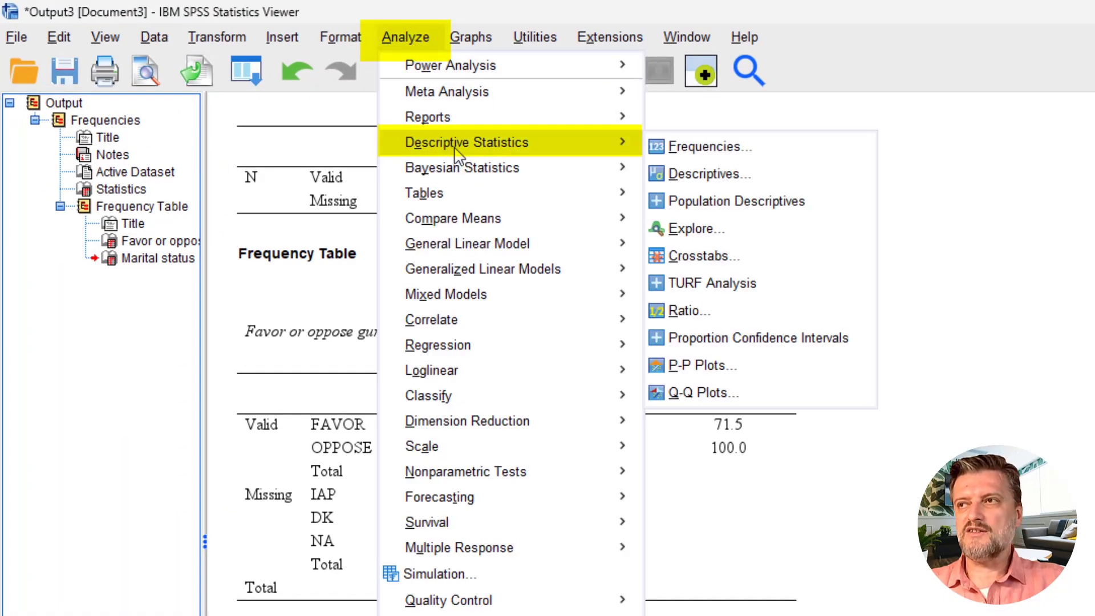
left_click(741, 251)
left_click_drag(965, 256, 489, 239)
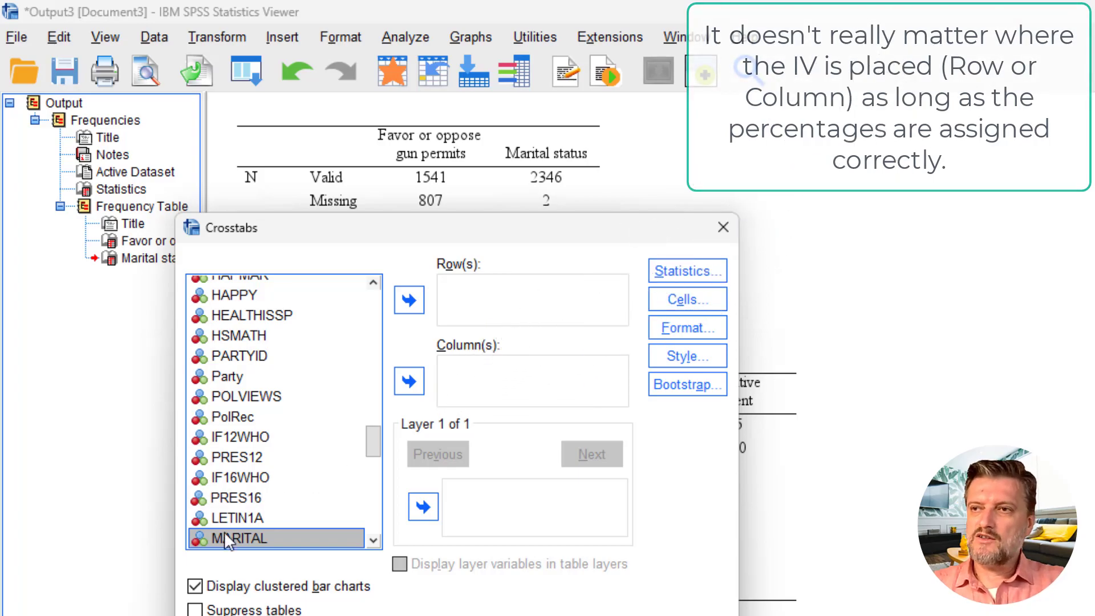
left_click(409, 382)
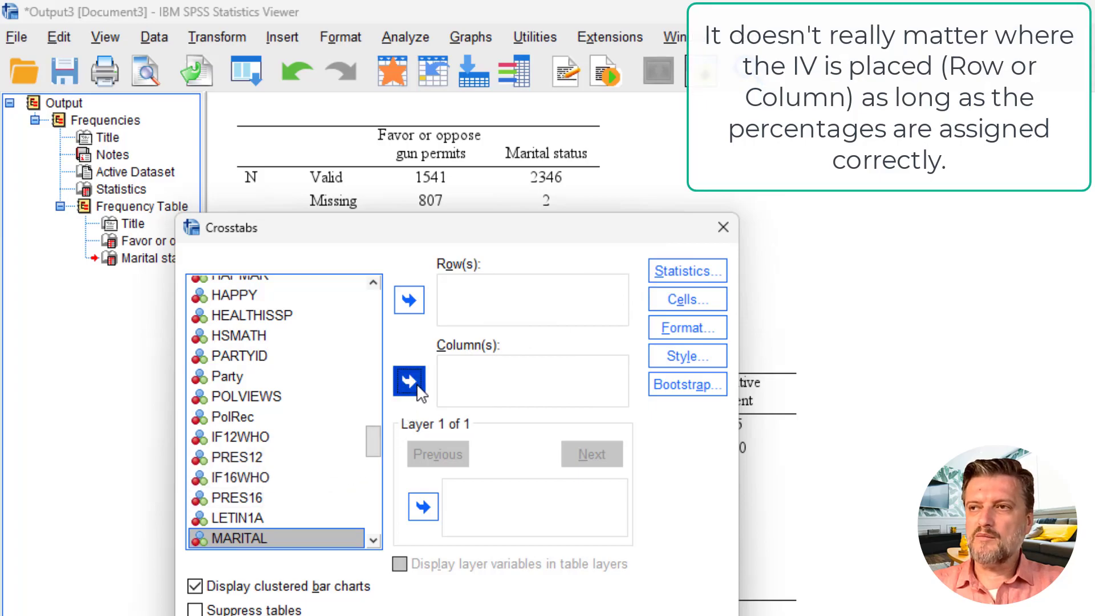
left_click(272, 362)
scroll(272, 365, "up", 2)
left_click(274, 369)
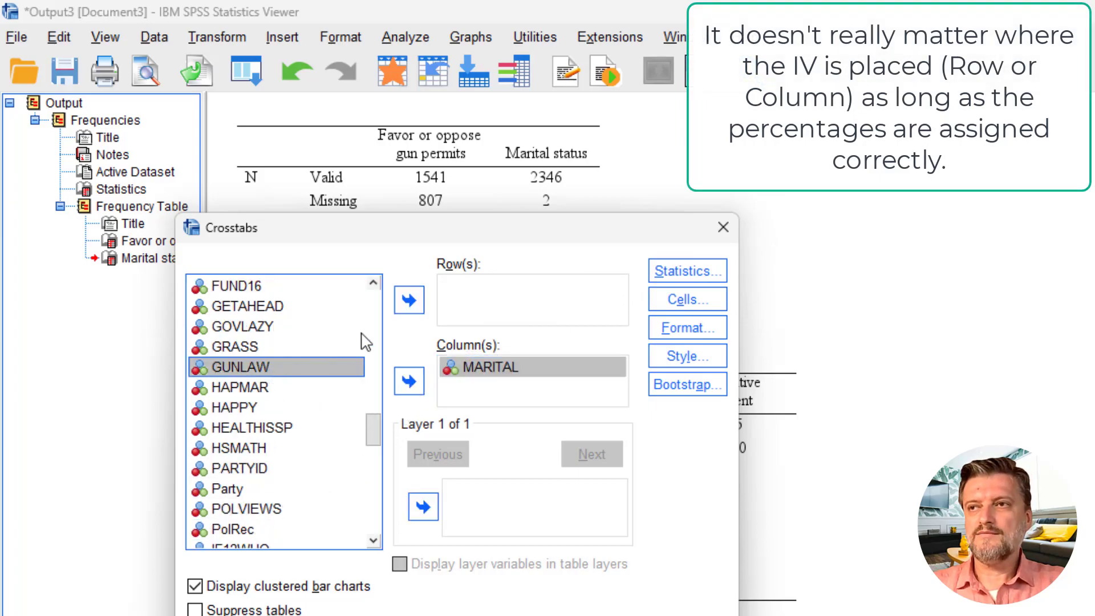
left_click(409, 300)
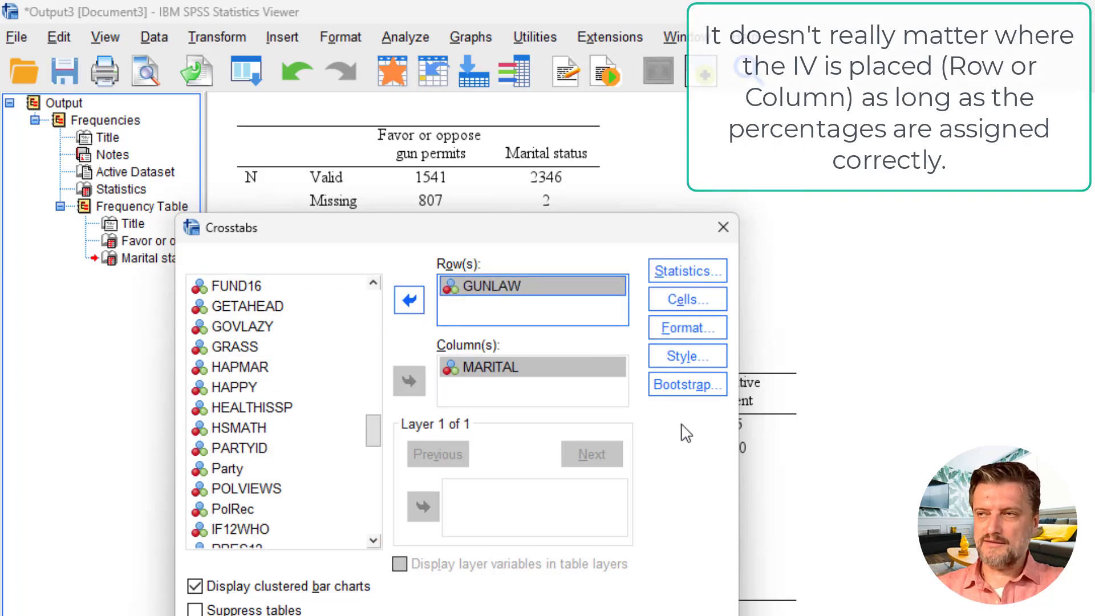
Enable column percentages in the crosstab Cells settings and return to Crosstabs.
left_click(703, 300)
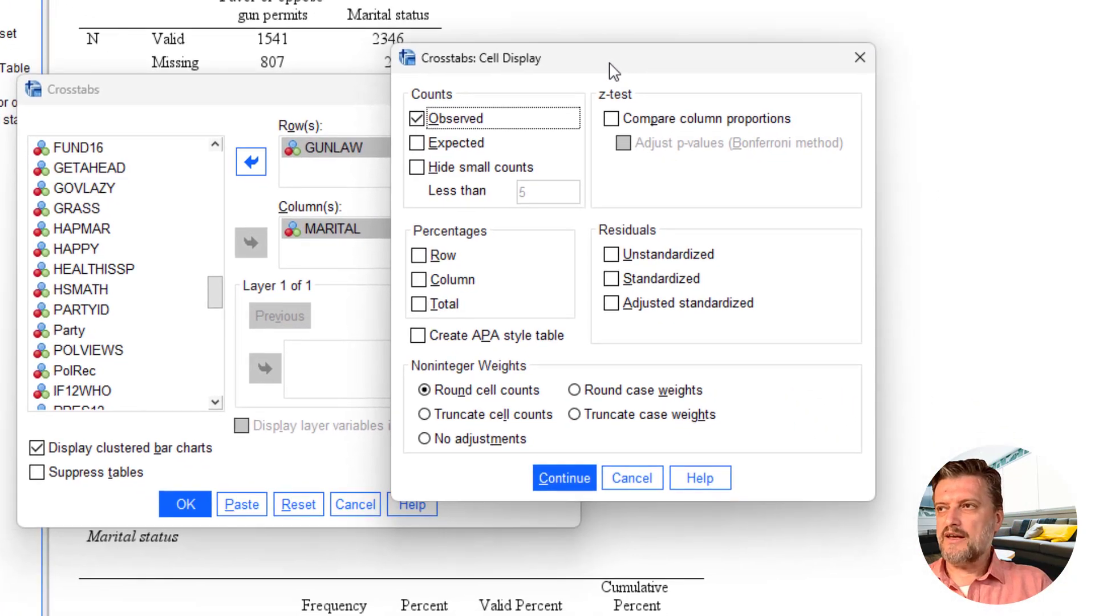
left_click_drag(609, 67, 905, 92)
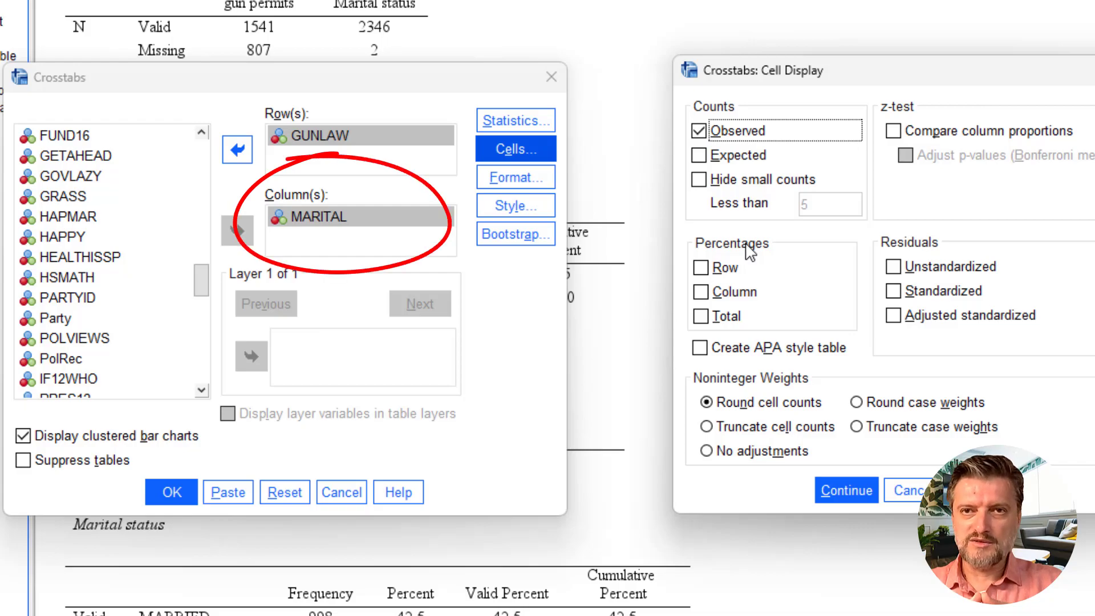
left_click(730, 299)
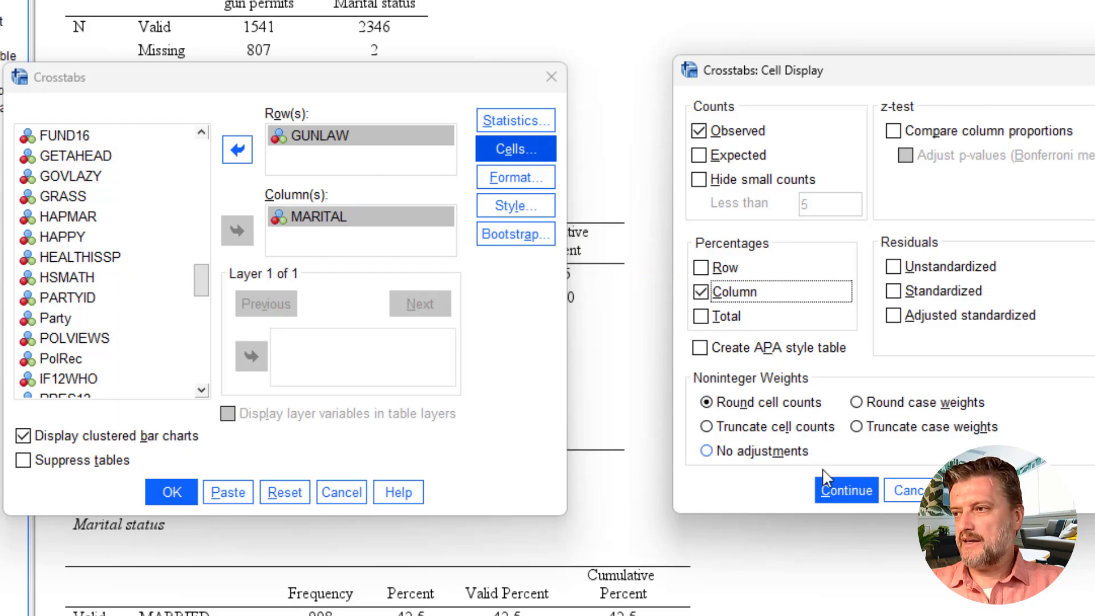
left_click(830, 491)
key("shift+Tab")
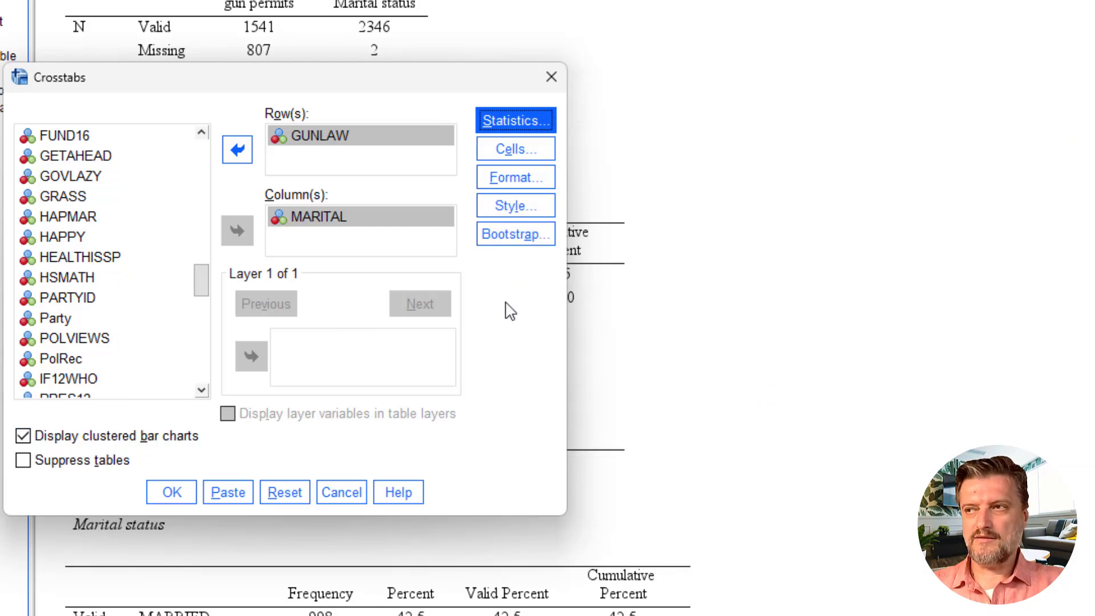
Run the GUNLAW-by-MARITAL crosstab with column percentages and clustered bar chart.
left_click(167, 491)
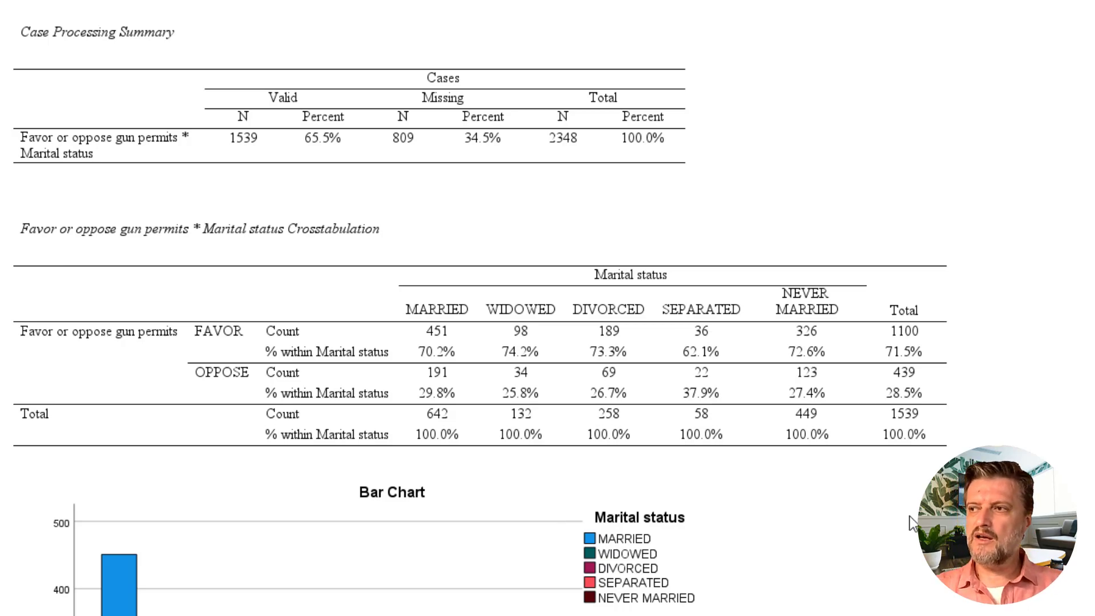
left_click(565, 409)
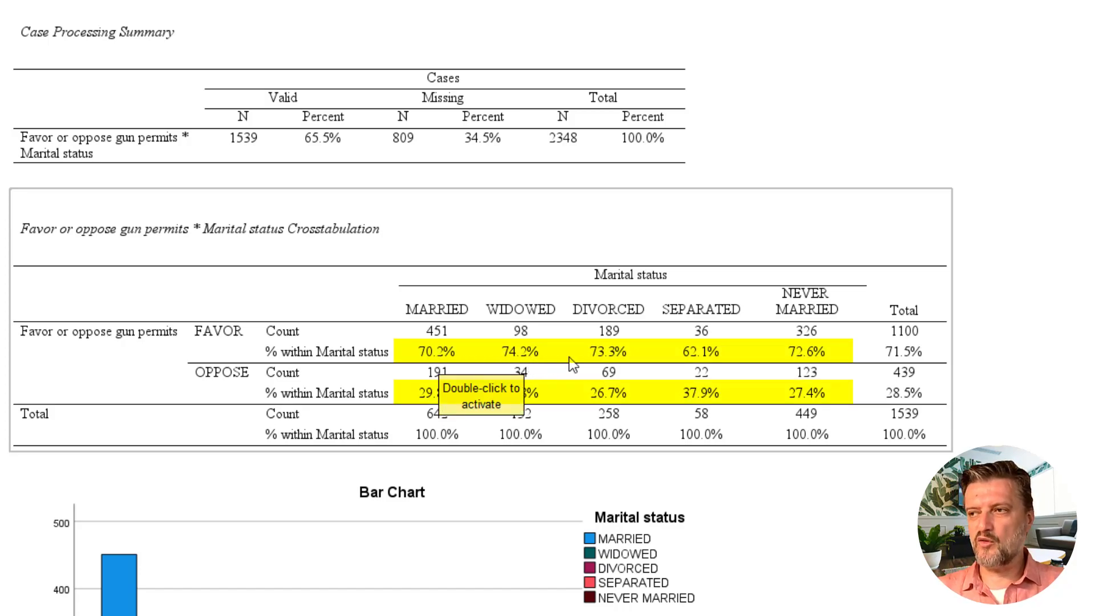
left_click(1086, 470)
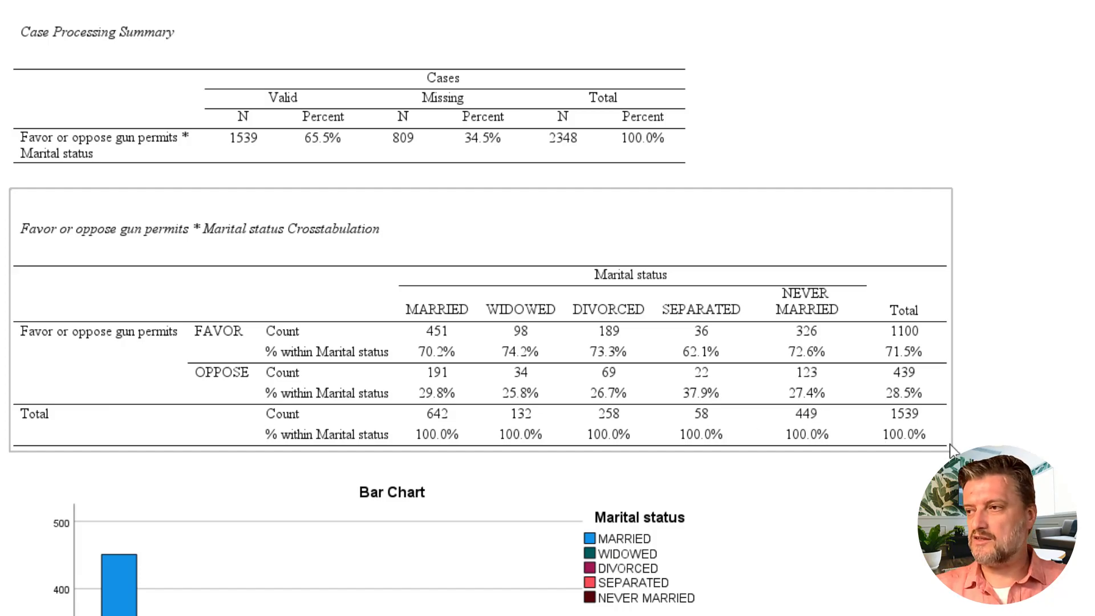
Scroll down to the clustered bar chart, select it to inspect, then deselect it.
left_click(977, 415)
scroll(976, 415, "down", 5)
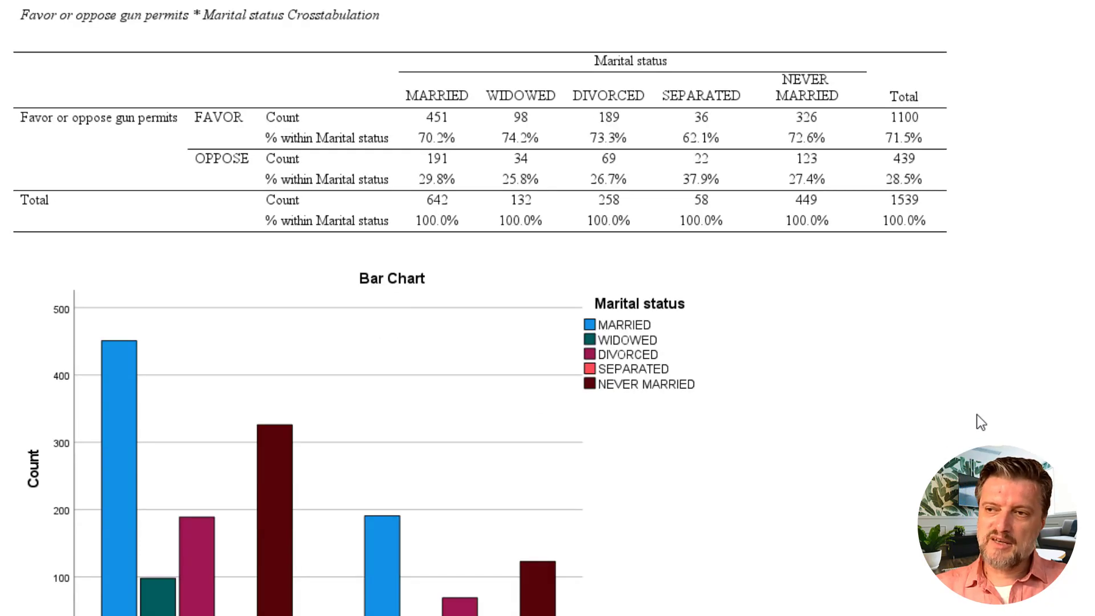
left_click(405, 329)
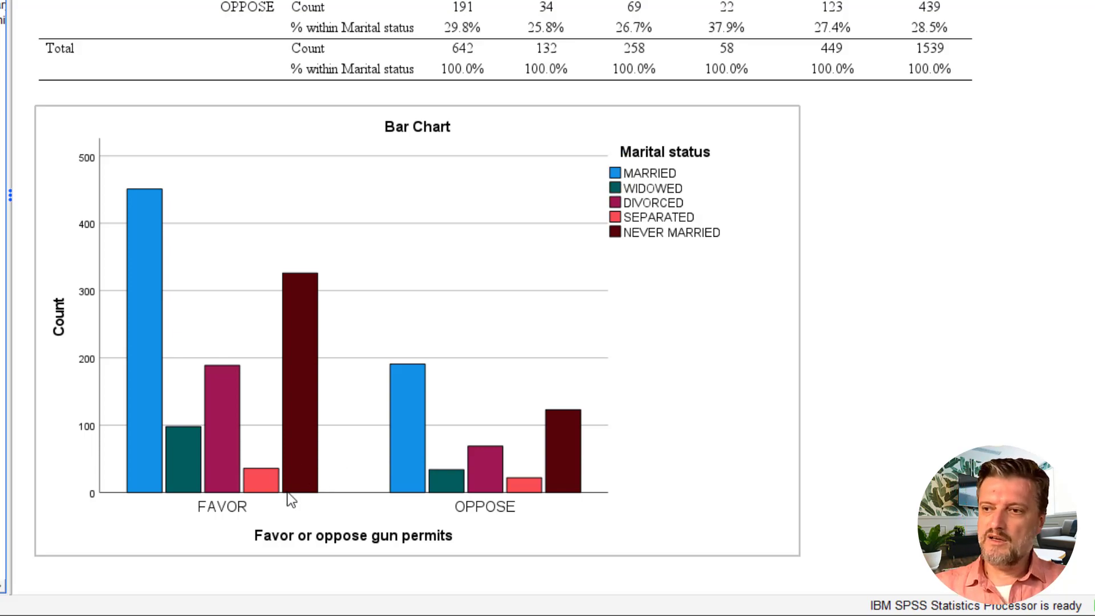
left_click(844, 268)
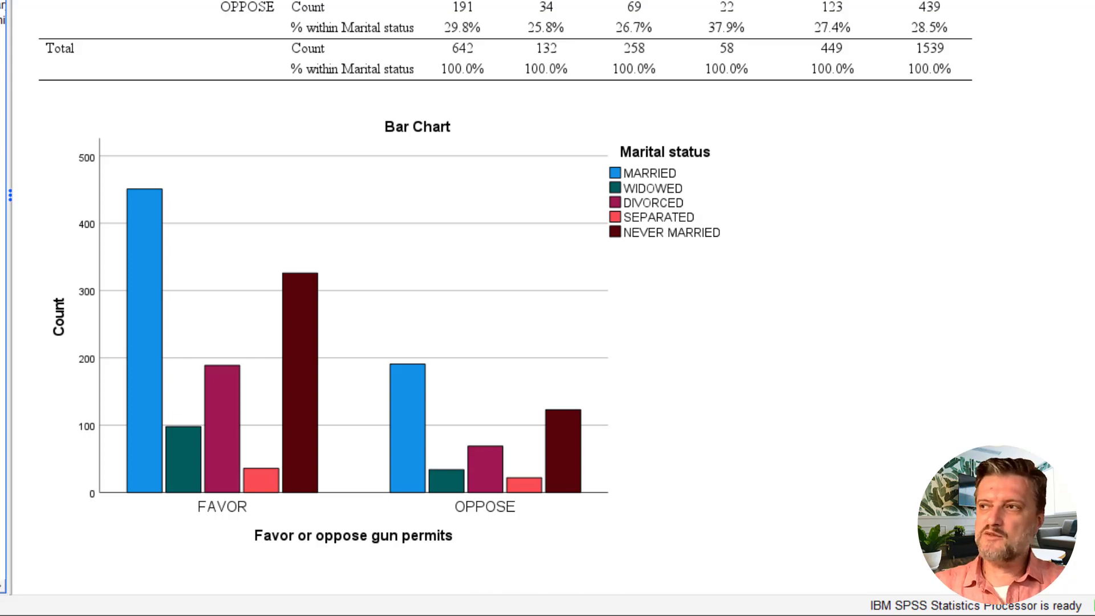
scroll(741, 69, "up", 3)
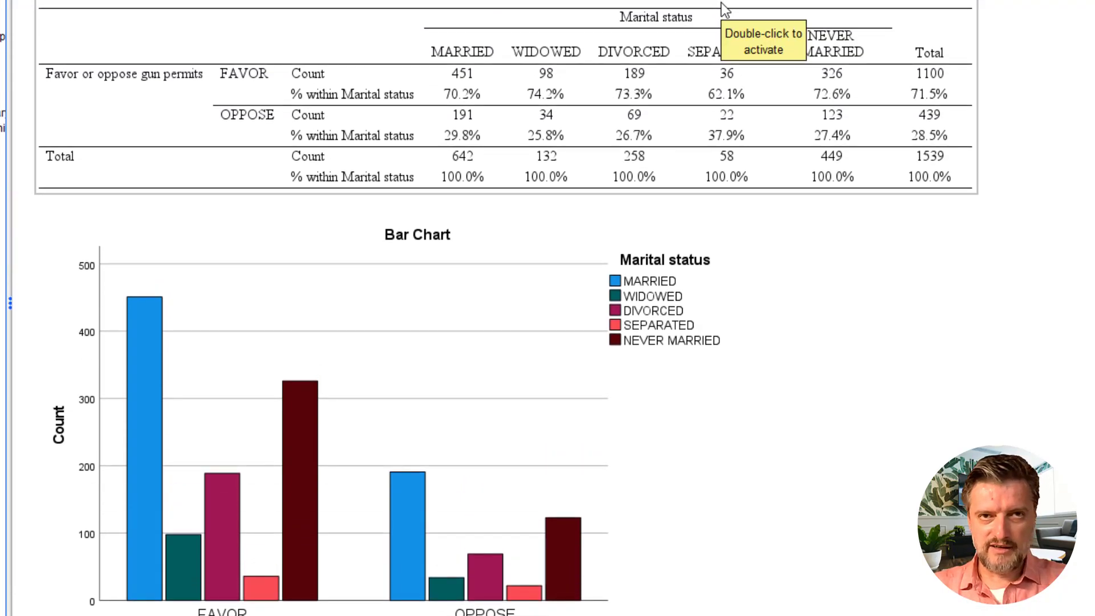